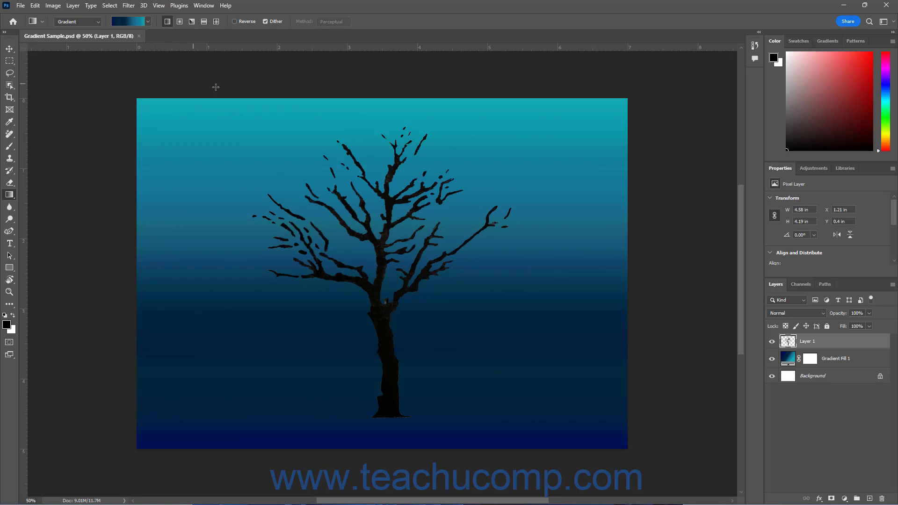
Display the Gradients panel
{"action": "left_click", "coordinate": [822, 44]}
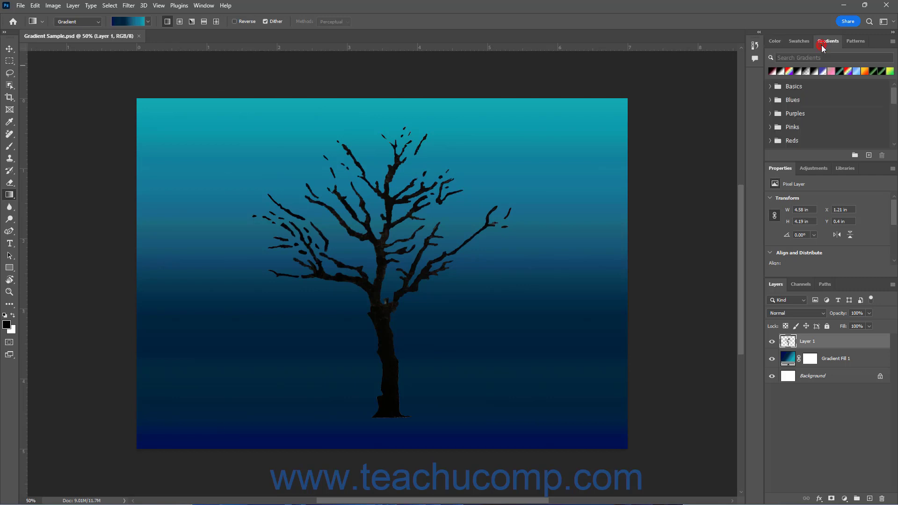
{"action": "left_click", "coordinate": [197, 6]}
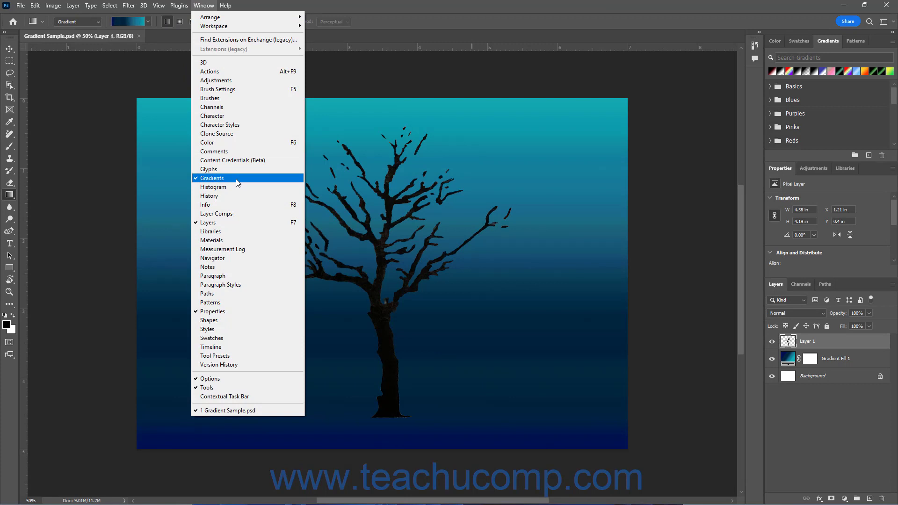
{"action": "left_click", "coordinate": [204, 5]}
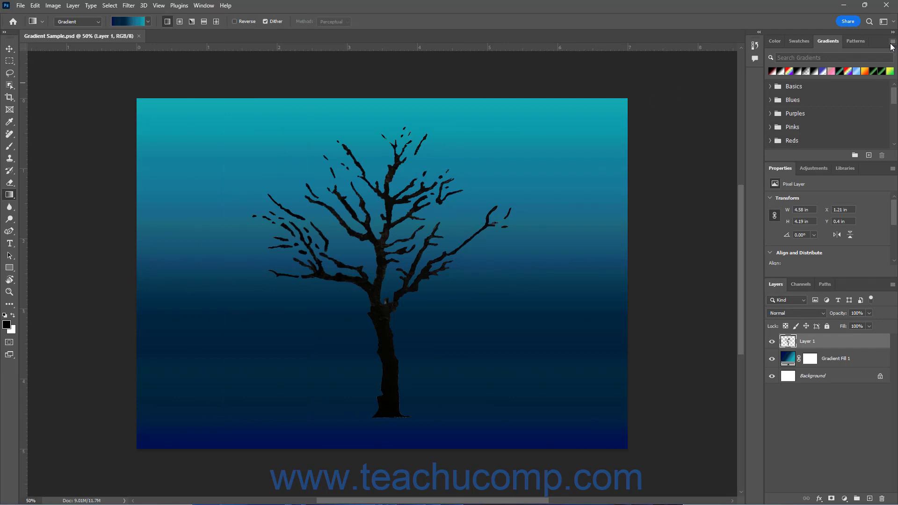
{"action": "left_click", "coordinate": [891, 43]}
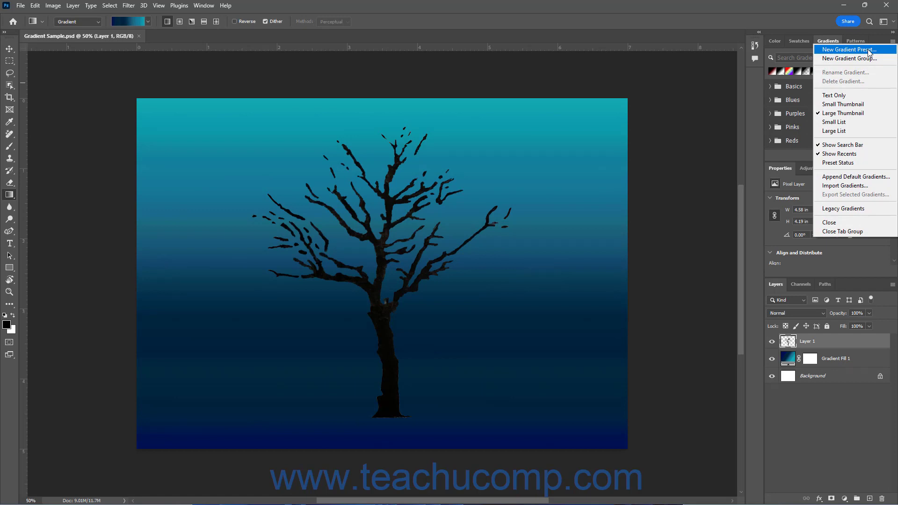
{"action": "left_click", "coordinate": [868, 49]}
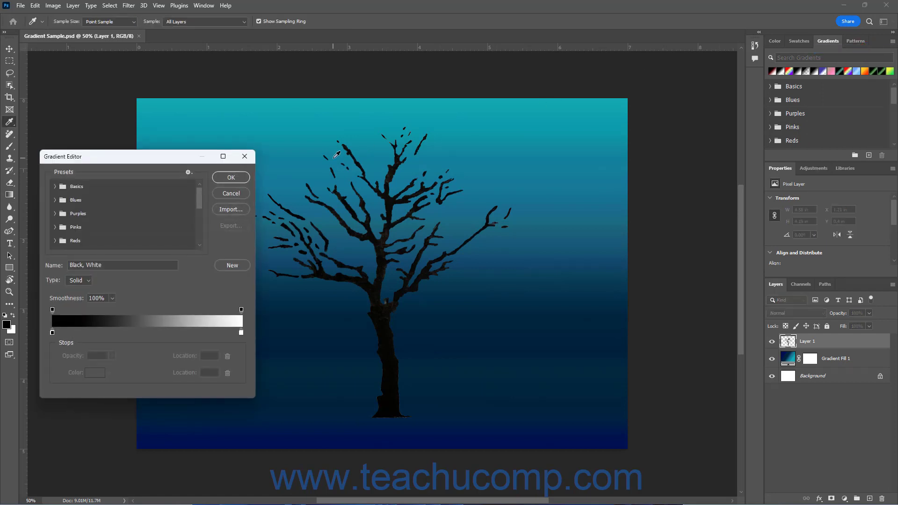
{"action": "left_click", "coordinate": [240, 195]}
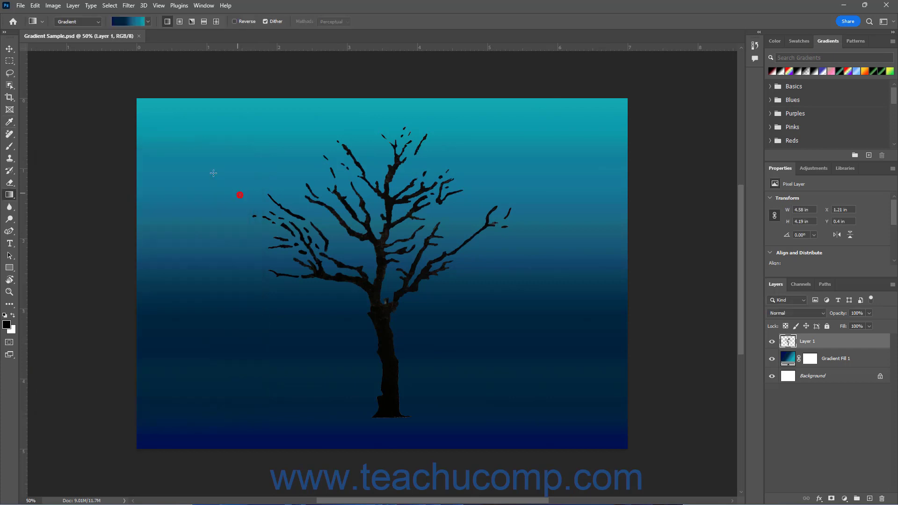
Switch the Gradient tool to Classic gradient and load the Custom Black-White-Transparent preset in the Gradient Editor
{"action": "left_click", "coordinate": [97, 22]}
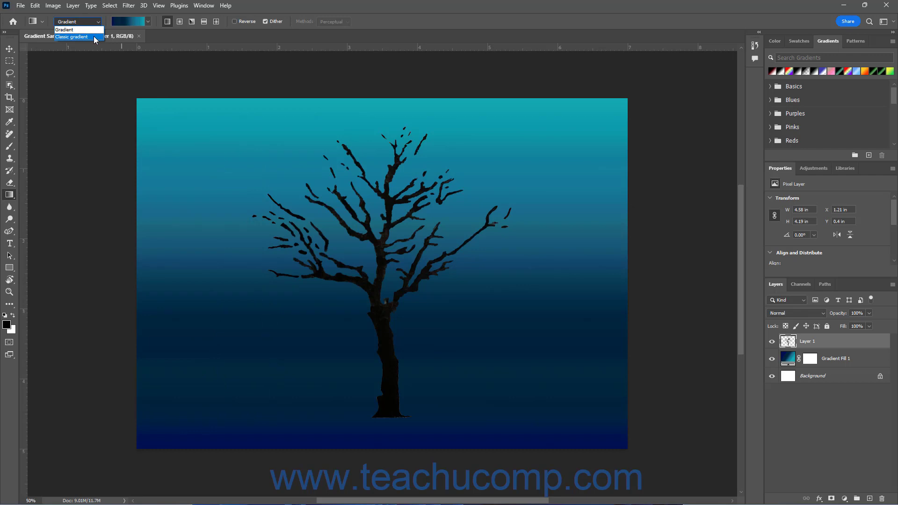
{"action": "left_click", "coordinate": [93, 36]}
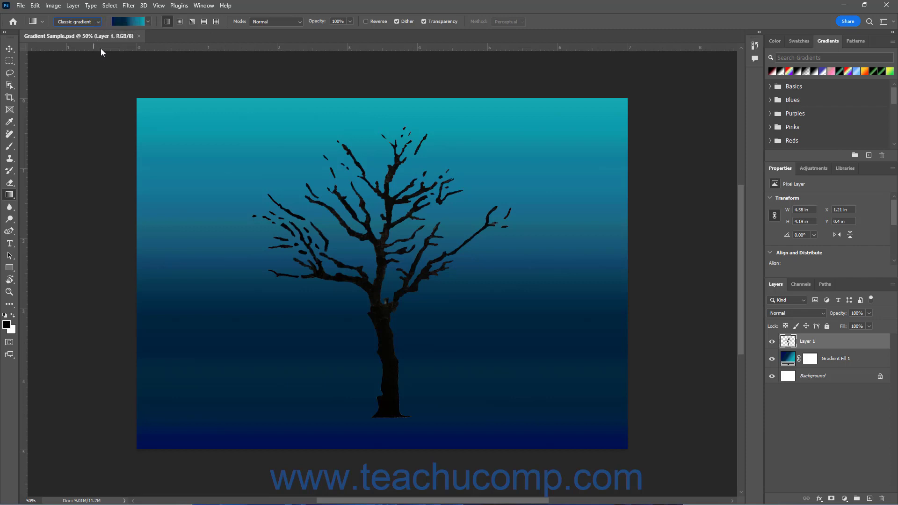
{"action": "left_click", "coordinate": [121, 24]}
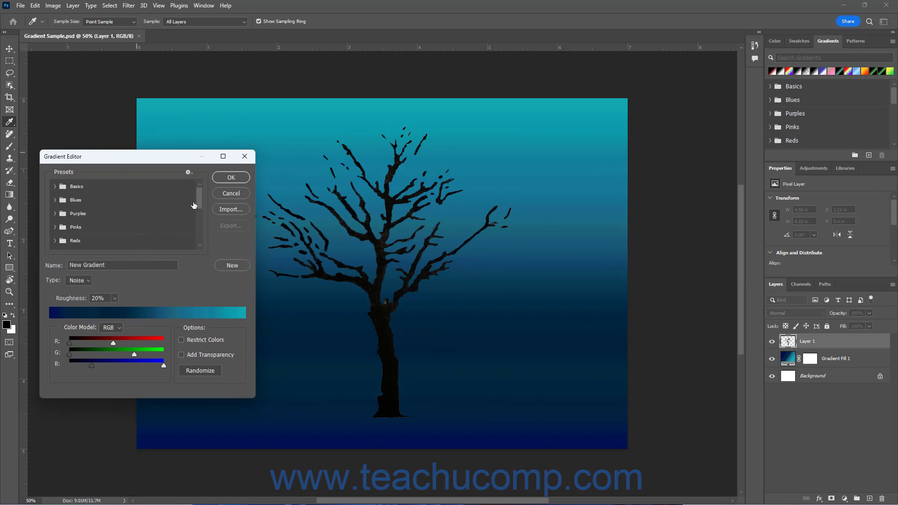
{"action": "left_click_drag", "start_coordinate": [201, 198], "coordinate": [199, 247]}
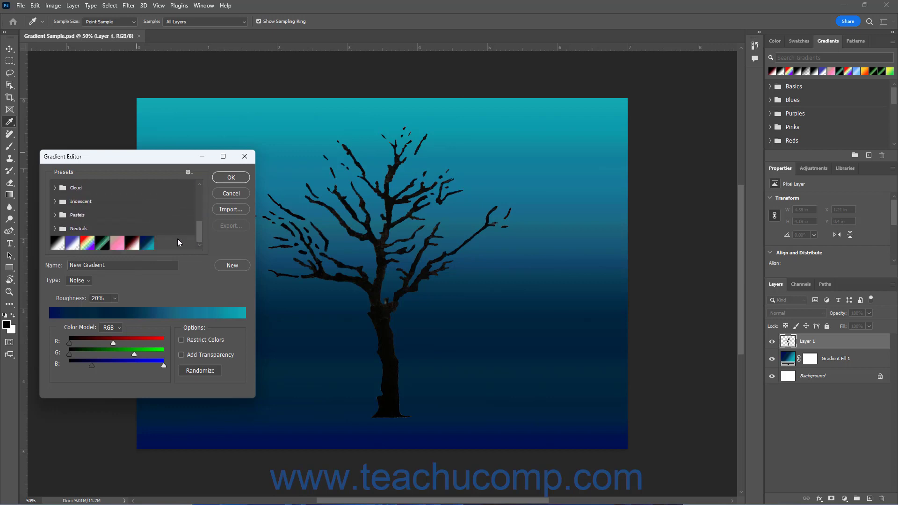
{"action": "left_click", "coordinate": [60, 244]}
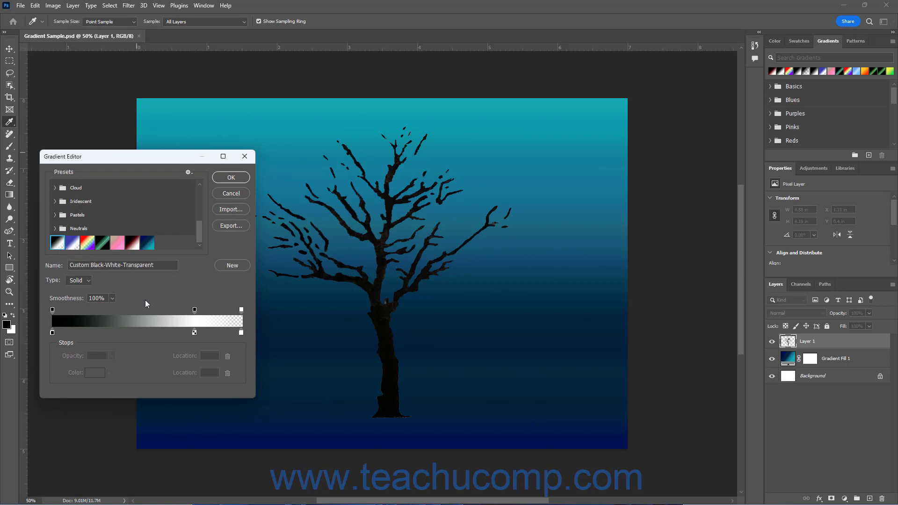
Preview the Noise gradient type and switch the gradient back to Solid
{"action": "left_click", "coordinate": [88, 281]}
{"action": "left_click", "coordinate": [83, 297]}
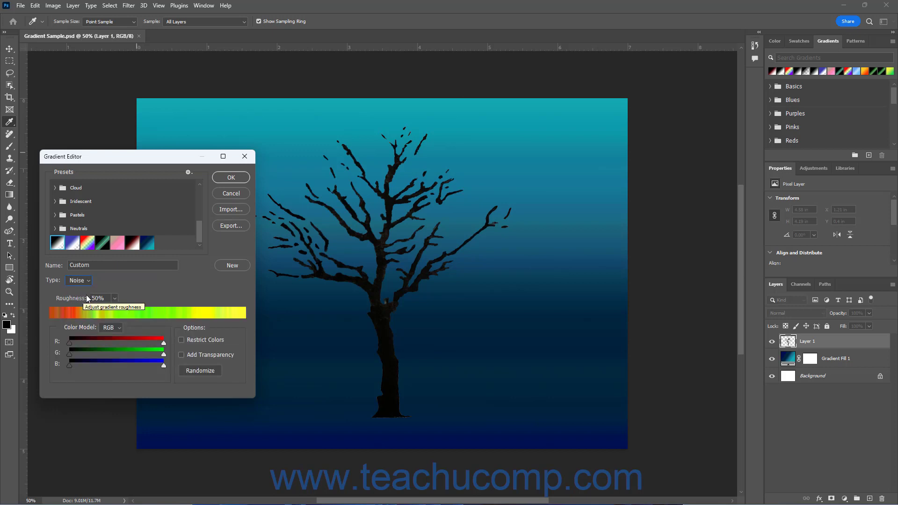
{"action": "left_click", "coordinate": [85, 283]}
{"action": "left_click", "coordinate": [84, 292]}
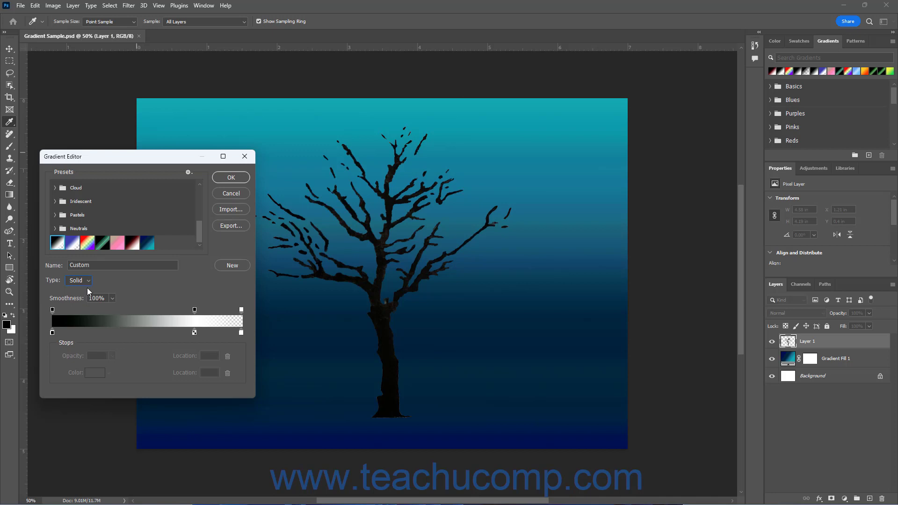
{"action": "left_click", "coordinate": [112, 298]}
{"action": "left_click", "coordinate": [113, 298]}
Add a black color stop at about location 42 and delete the white color stop at location 75
{"action": "left_click", "coordinate": [132, 332]}
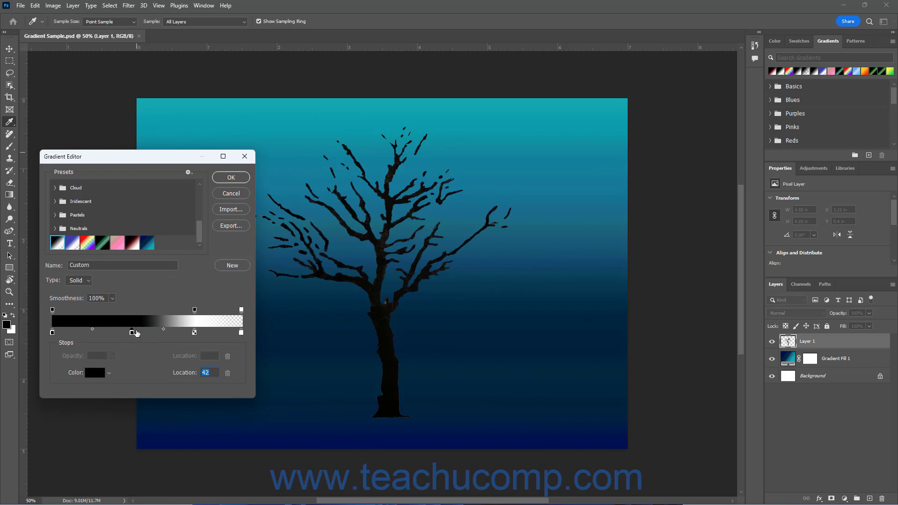
{"action": "left_click", "coordinate": [195, 332]}
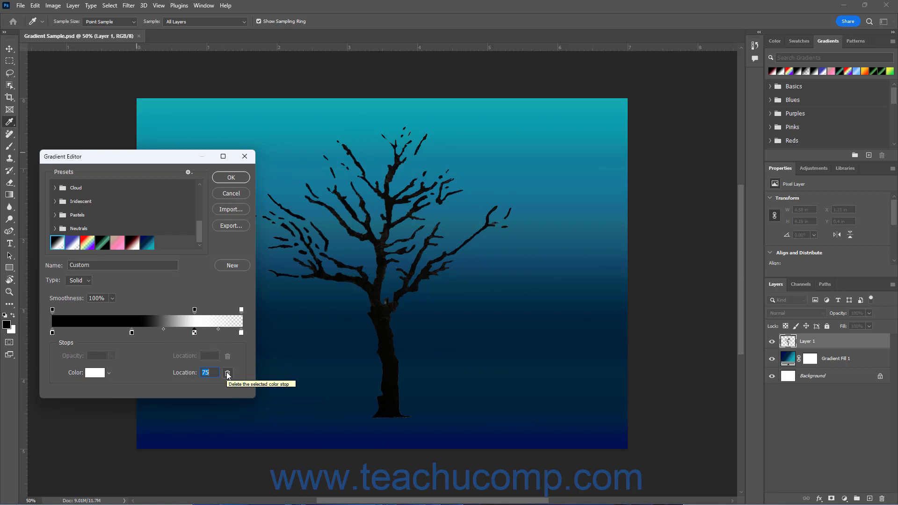
{"action": "left_click", "coordinate": [228, 373]}
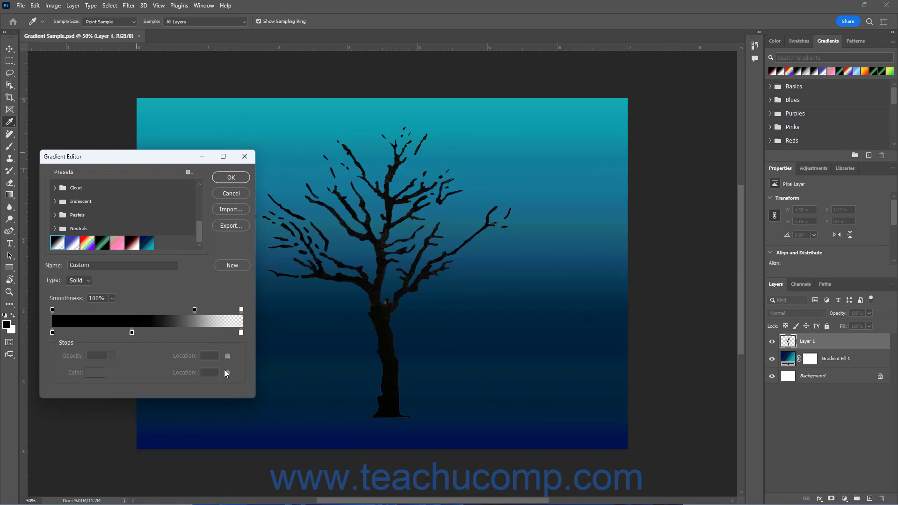
Recolor the middle color stop to muted red 915f5f and set its location to 50
{"action": "double_click", "coordinate": [132, 332]}
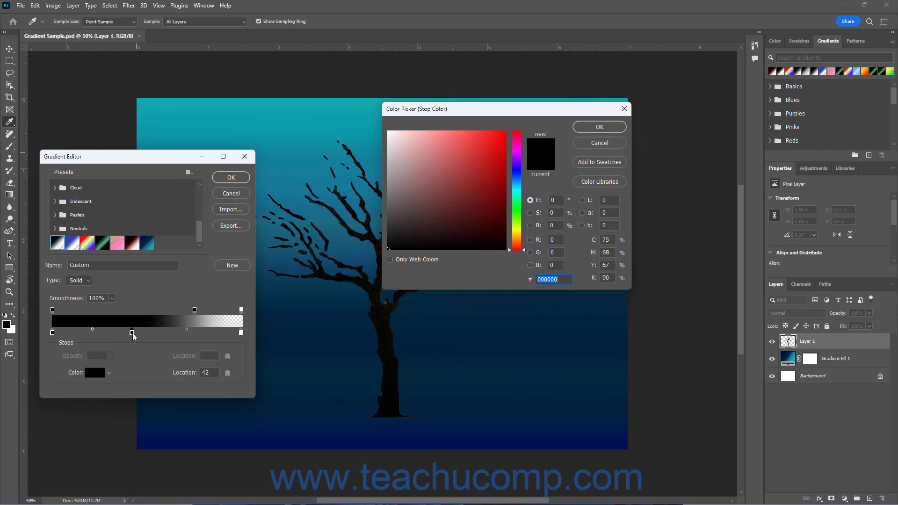
{"action": "left_click", "coordinate": [441, 182]}
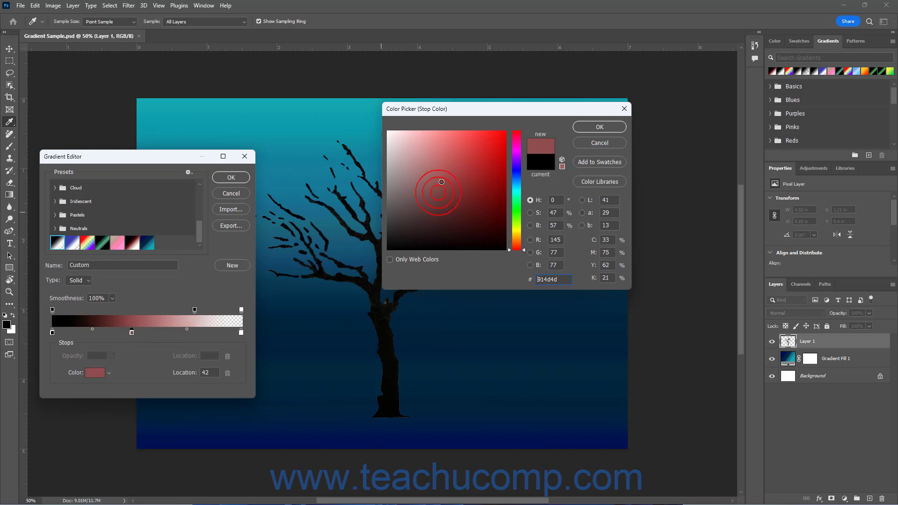
{"action": "left_click_drag", "start_coordinate": [441, 181], "coordinate": [428, 182]}
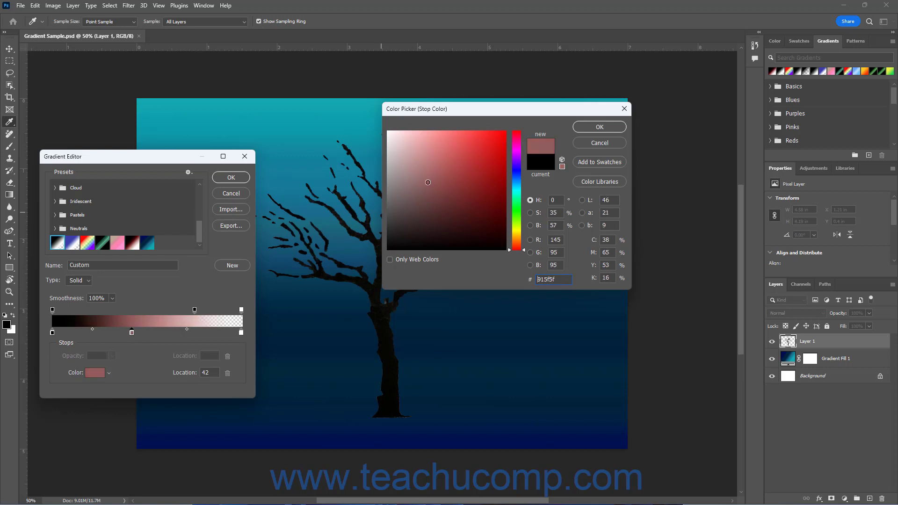
{"action": "left_click", "coordinate": [581, 127]}
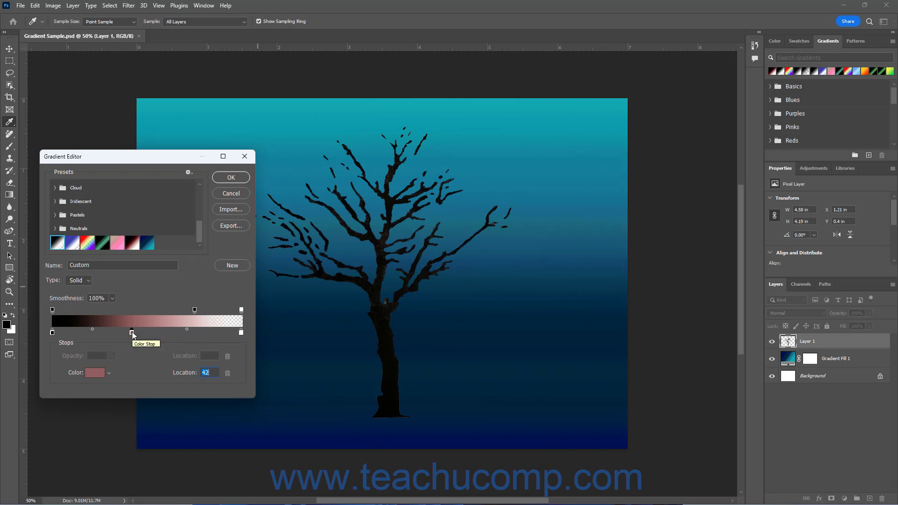
{"action": "left_click_drag", "start_coordinate": [131, 331], "coordinate": [157, 333]}
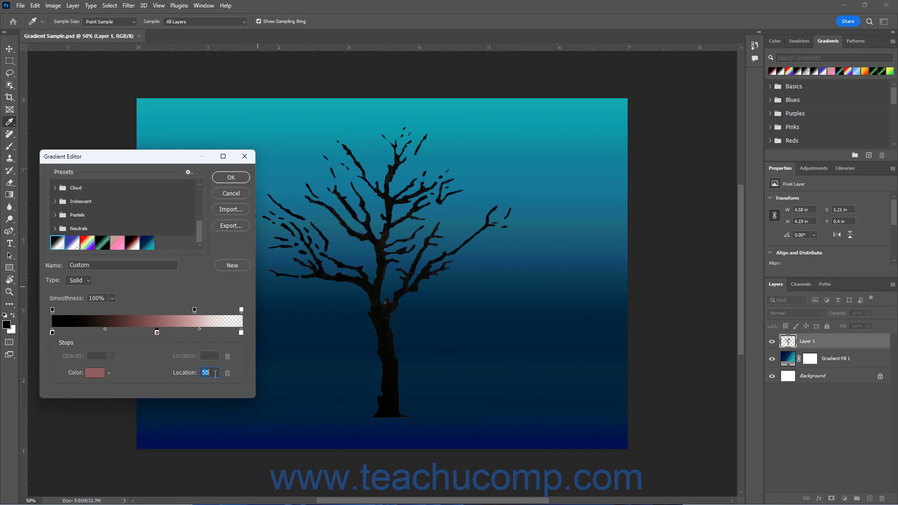
{"action": "type", "text": "50"}
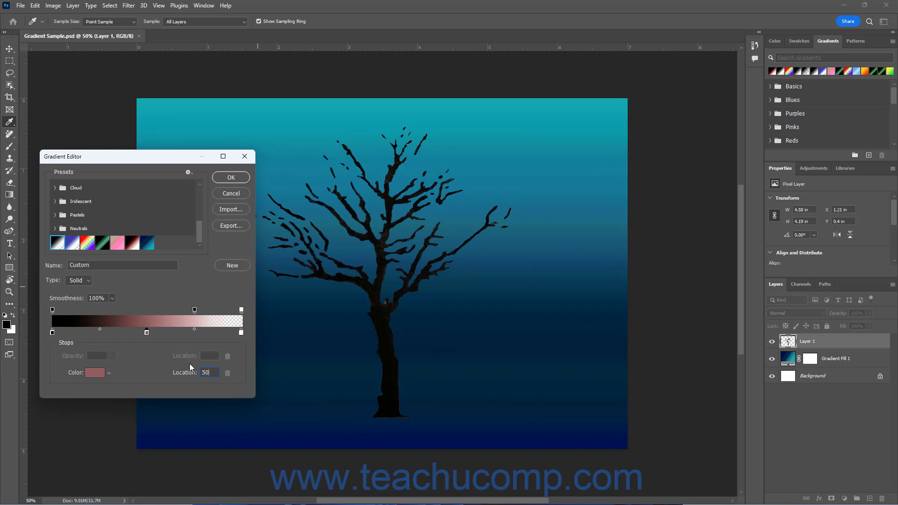
Shift the midpoint between the black and muted red color stops to 74 and reset it to 50
{"action": "left_click", "coordinate": [147, 332]}
{"action": "left_click_drag", "start_coordinate": [100, 329], "coordinate": [122, 330]}
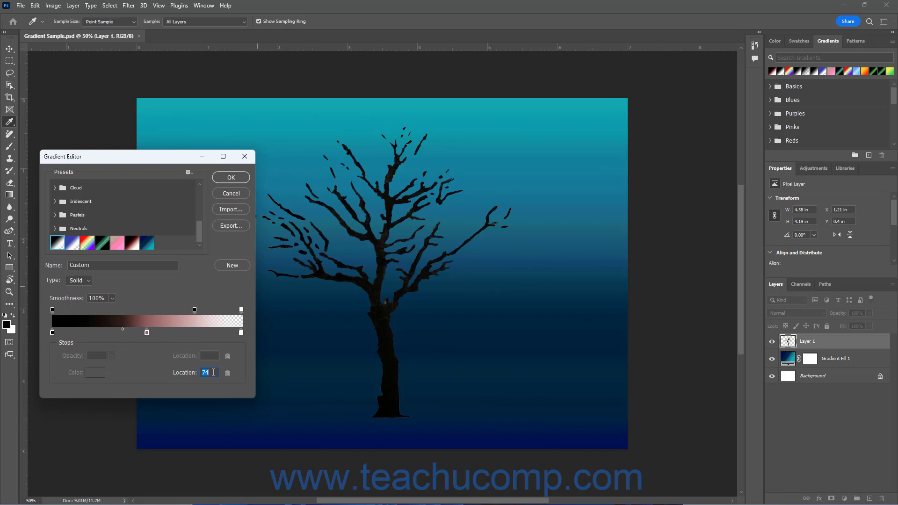
{"action": "type", "text": "50"}
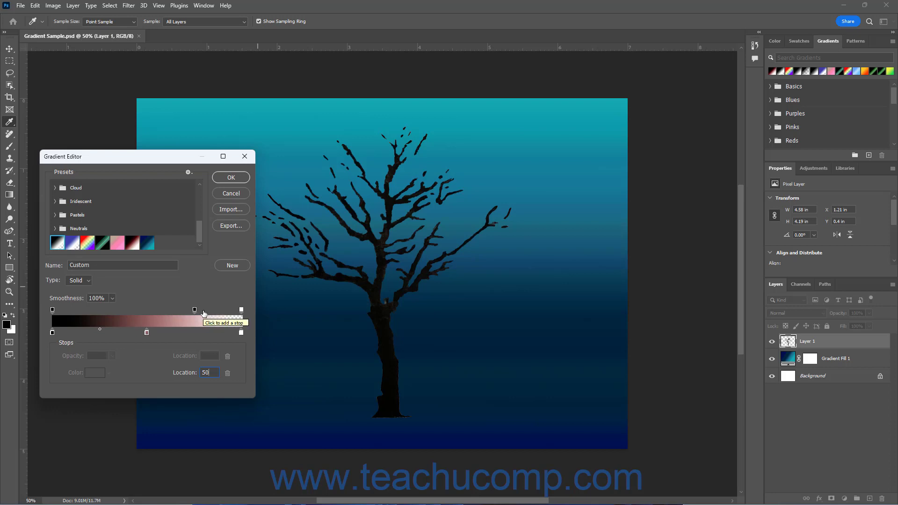
Add an opacity stop at about location 24 above the gradient ramp and delete it again
{"action": "left_click", "coordinate": [99, 313]}
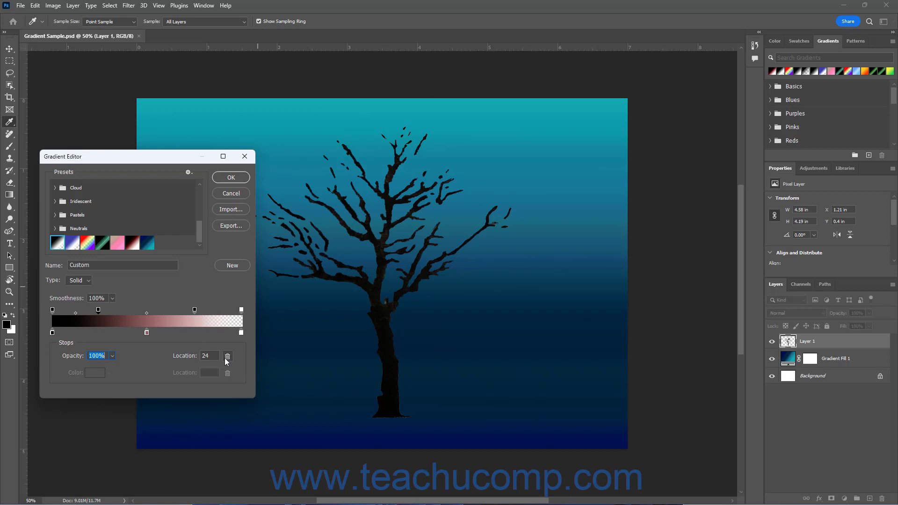
{"action": "left_click", "coordinate": [225, 357]}
Set the opacity of the opacity stop at location 75 to 85%
{"action": "left_click", "coordinate": [194, 309]}
{"action": "left_click", "coordinate": [112, 356]}
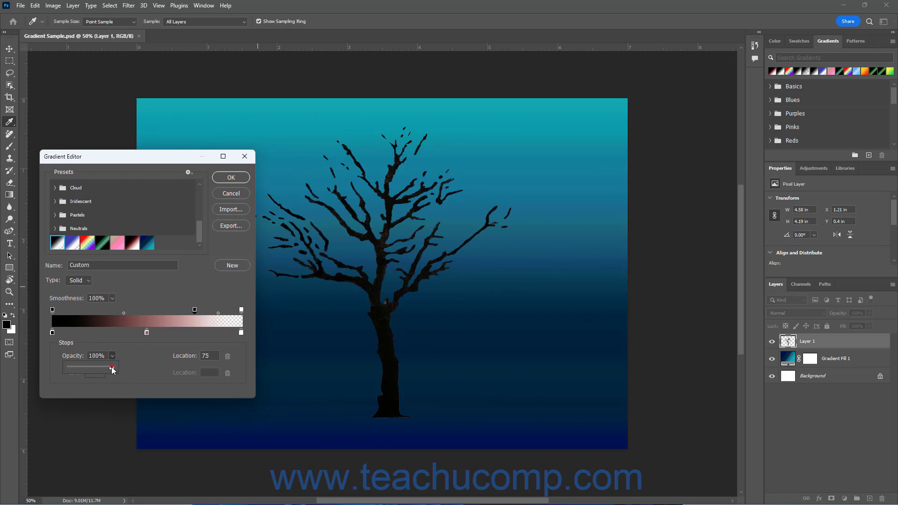
{"action": "left_click_drag", "start_coordinate": [112, 366], "coordinate": [105, 367]}
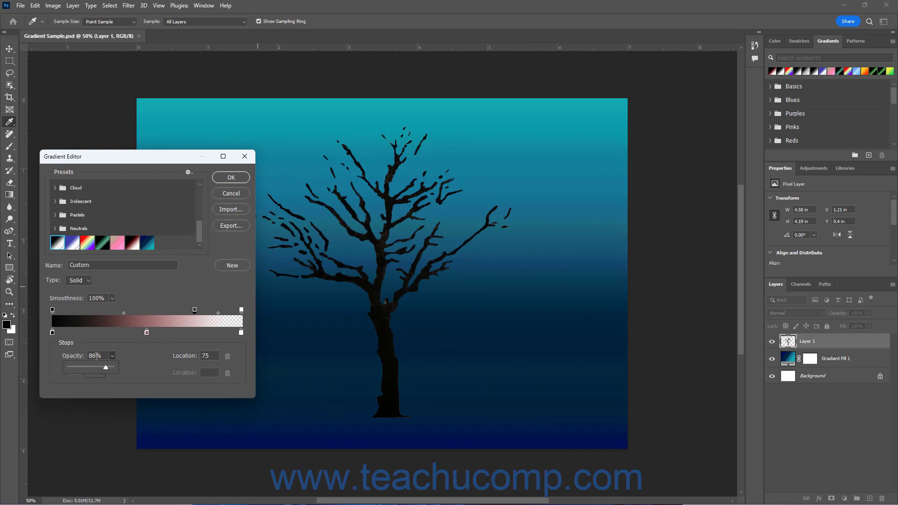
{"action": "left_click", "coordinate": [96, 355]}
{"action": "key", "text": "BackSpace"}
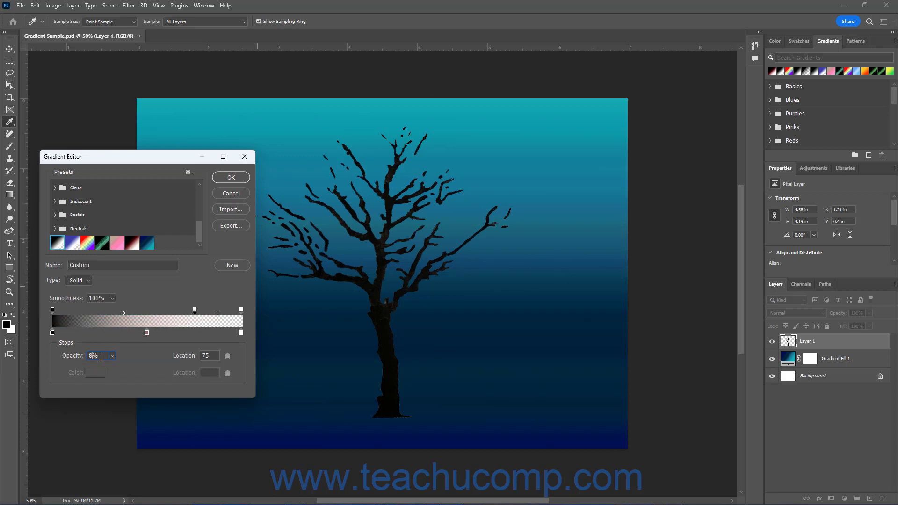
{"action": "type", "text": "5"}
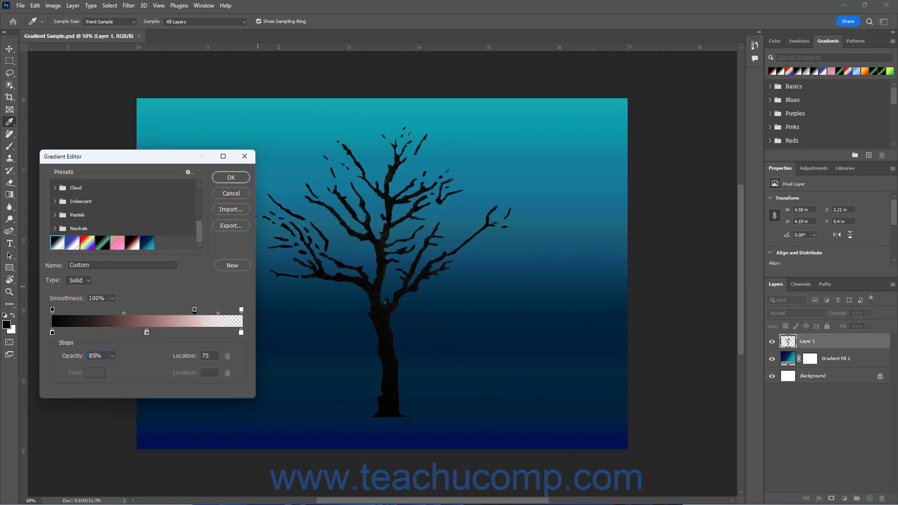
Set the 85% opacity stop's location to 75 and move the opacity midpoint before it to about 66
{"action": "left_click", "coordinate": [195, 310]}
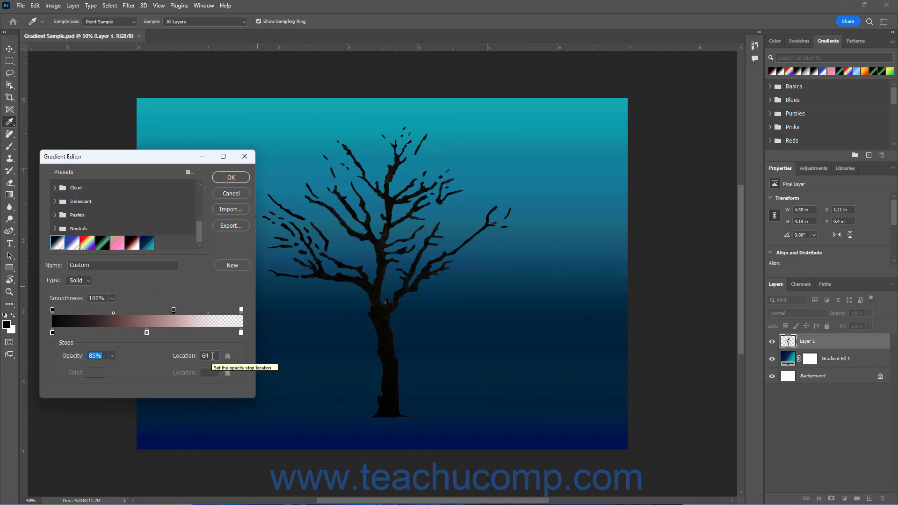
{"action": "left_click", "coordinate": [212, 356]}
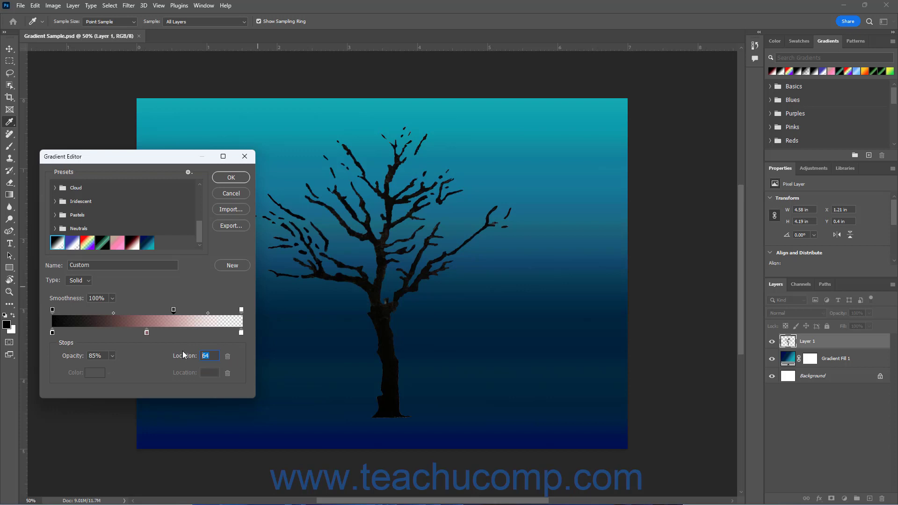
{"action": "type", "text": "75"}
{"action": "left_click", "coordinate": [194, 310]}
{"action": "left_click", "coordinate": [123, 313]}
Change the gradient type to Noise and set its roughness to 25%
{"action": "left_click", "coordinate": [86, 280]}
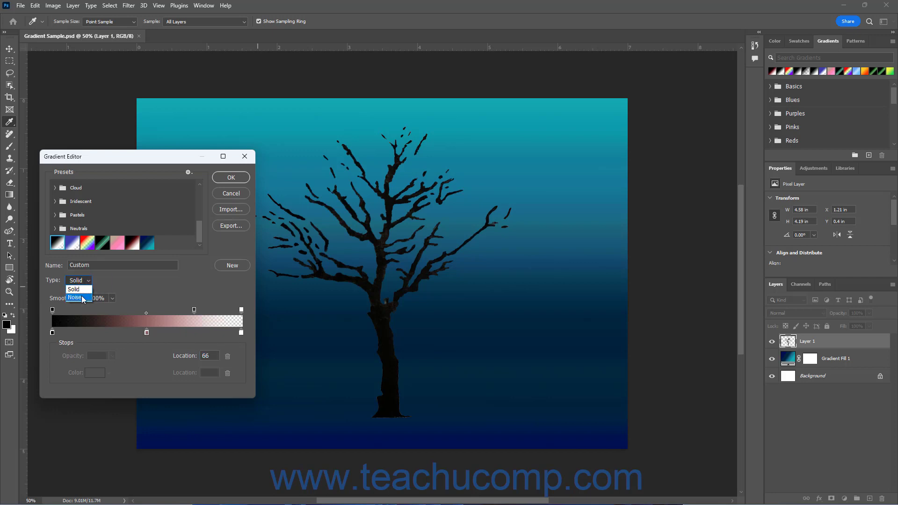
{"action": "left_click", "coordinate": [83, 298]}
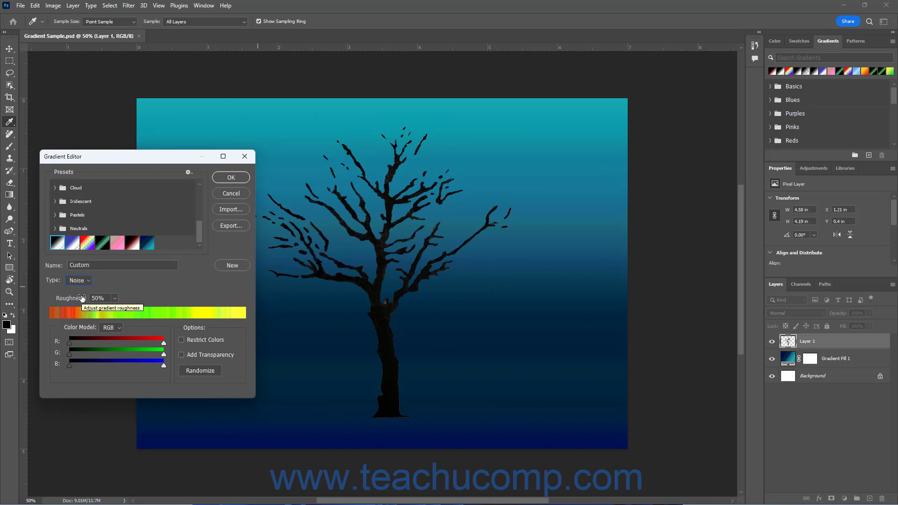
{"action": "left_click", "coordinate": [114, 298]}
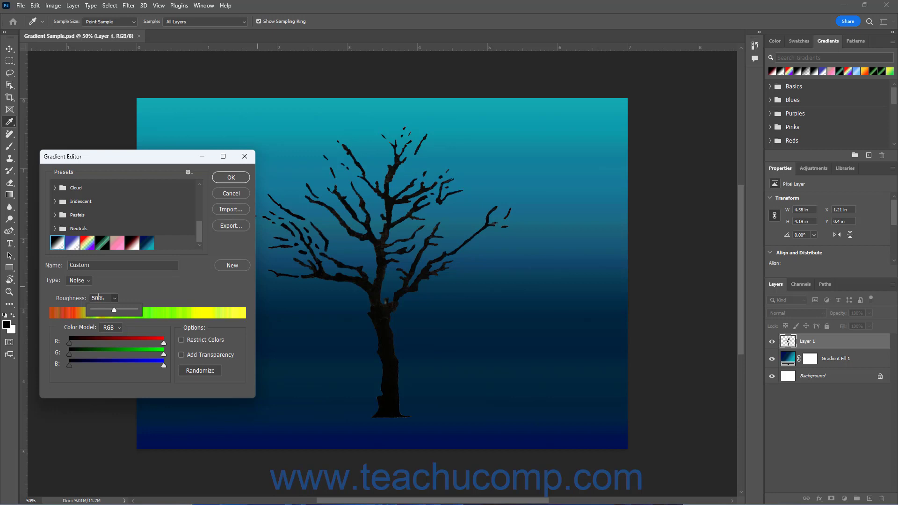
{"action": "left_click", "coordinate": [98, 298]}
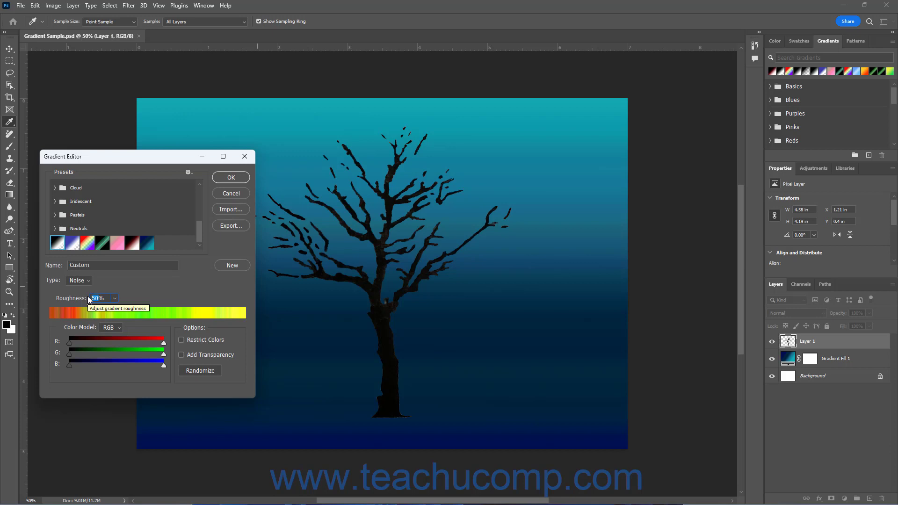
{"action": "left_click_drag", "start_coordinate": [89, 300], "coordinate": [92, 300]}
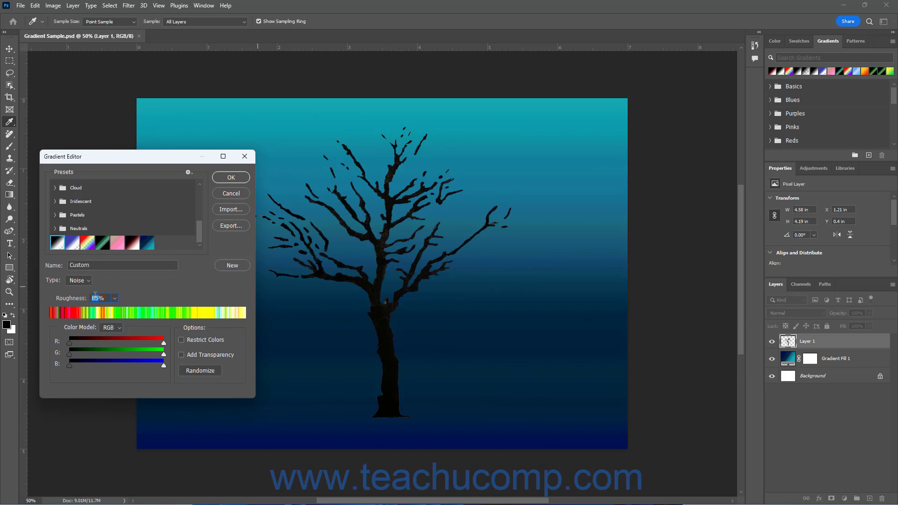
{"action": "type", "text": "25"}
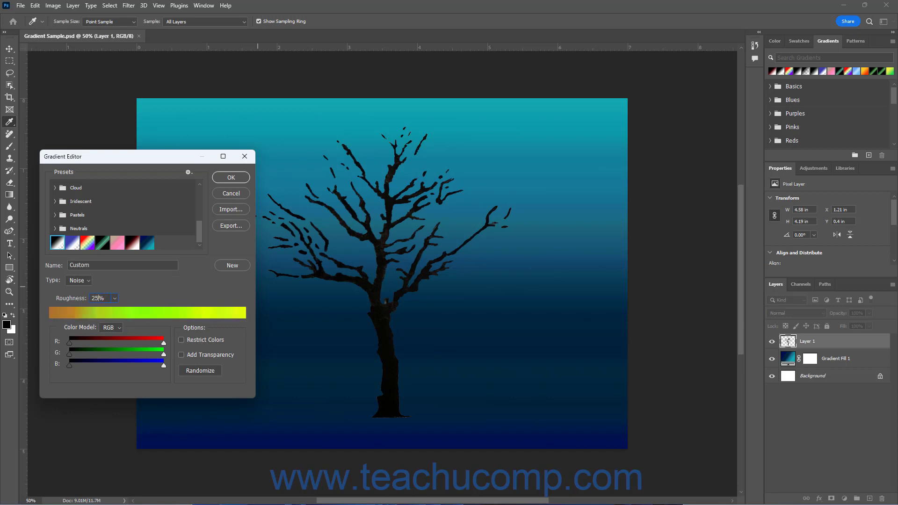
{"action": "left_click", "coordinate": [129, 300]}
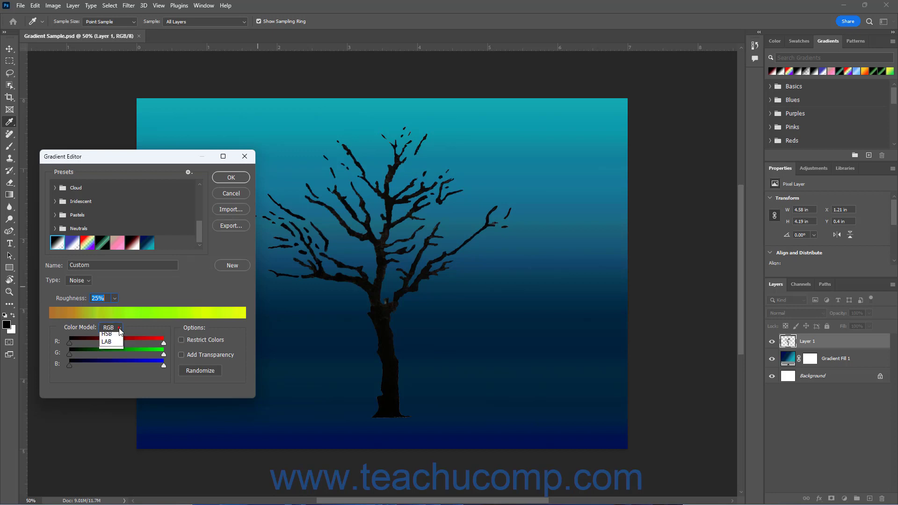
Narrow the noise gradient's RGB color ranges to medium reds, about the upper half of green and the lower half of blue
{"action": "left_click", "coordinate": [120, 329]}
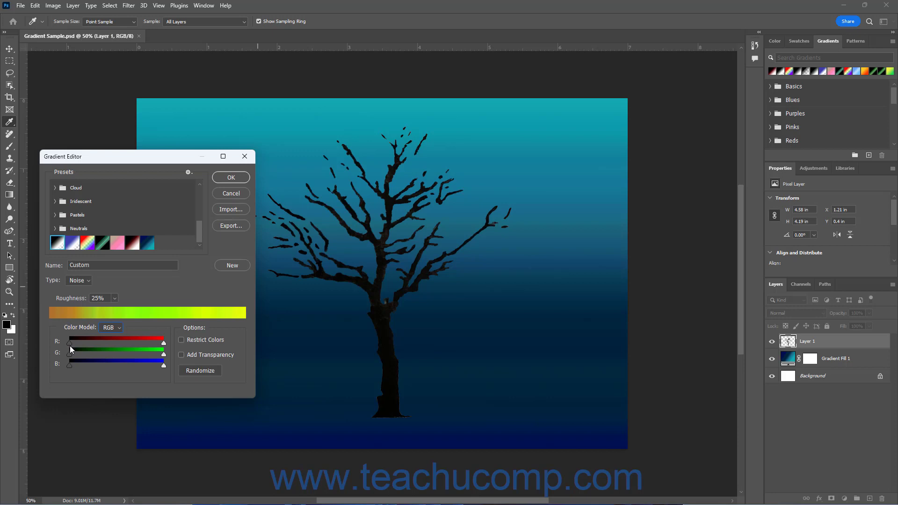
{"action": "left_click_drag", "start_coordinate": [97, 343], "coordinate": [140, 345]}
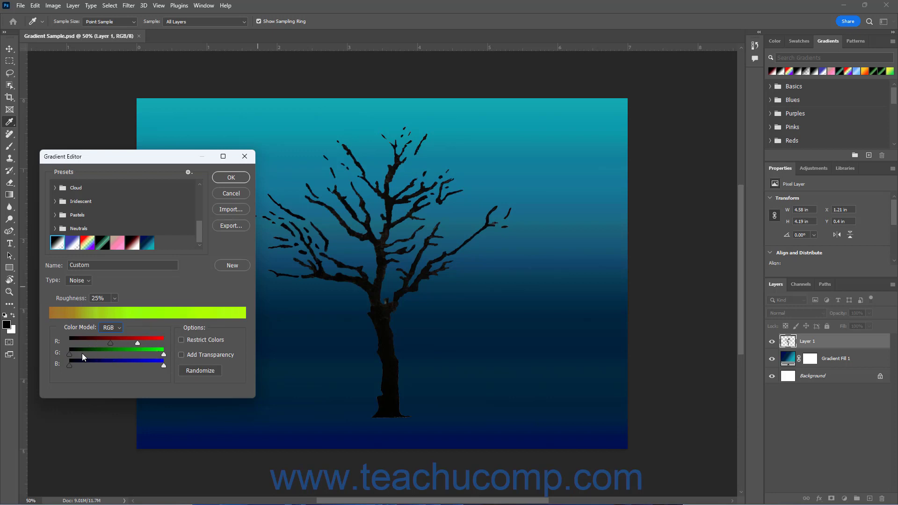
{"action": "left_click_drag", "start_coordinate": [69, 354], "coordinate": [119, 354]}
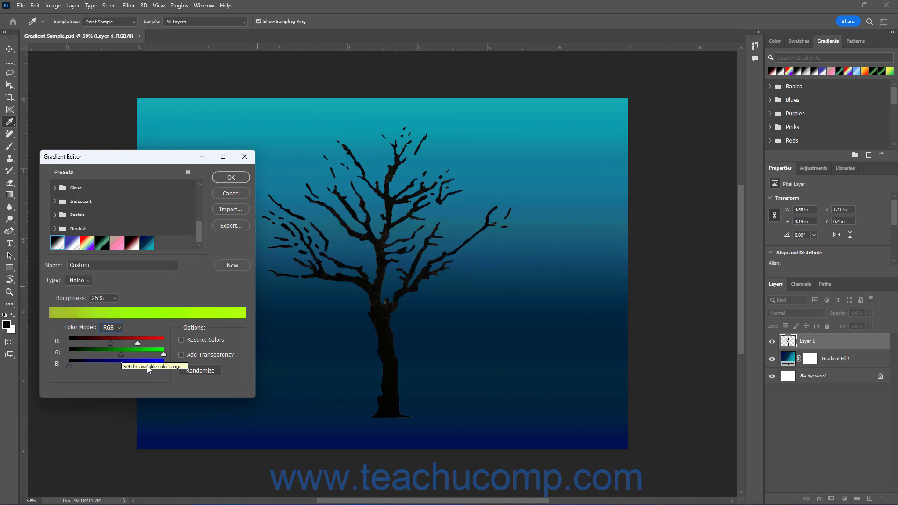
{"action": "left_click", "coordinate": [69, 365]}
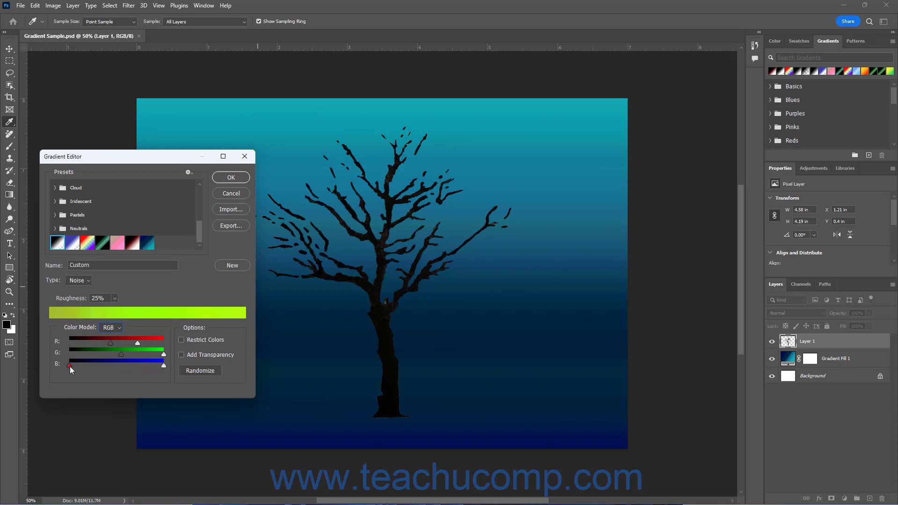
{"action": "left_click_drag", "start_coordinate": [75, 367], "coordinate": [121, 365]}
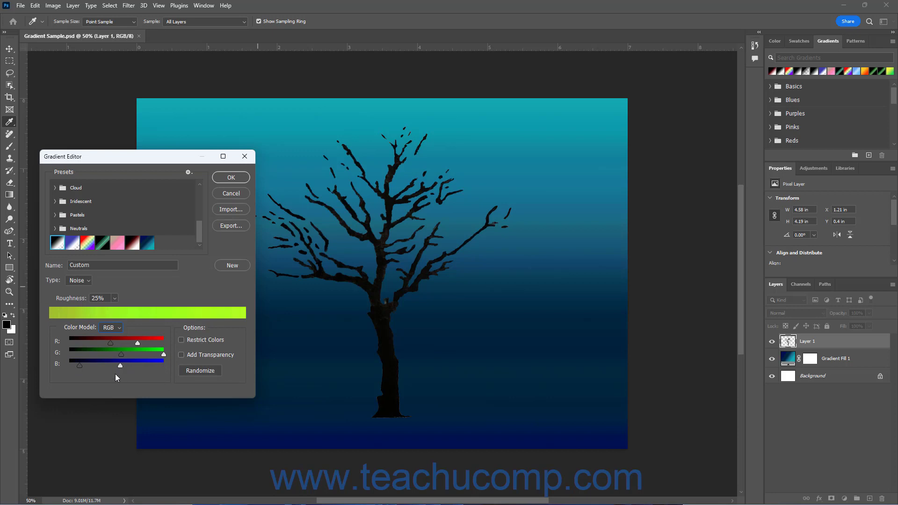
Turn Add Transparency on and off again, and randomize the noise gradient's colors several times
{"action": "left_click", "coordinate": [182, 355]}
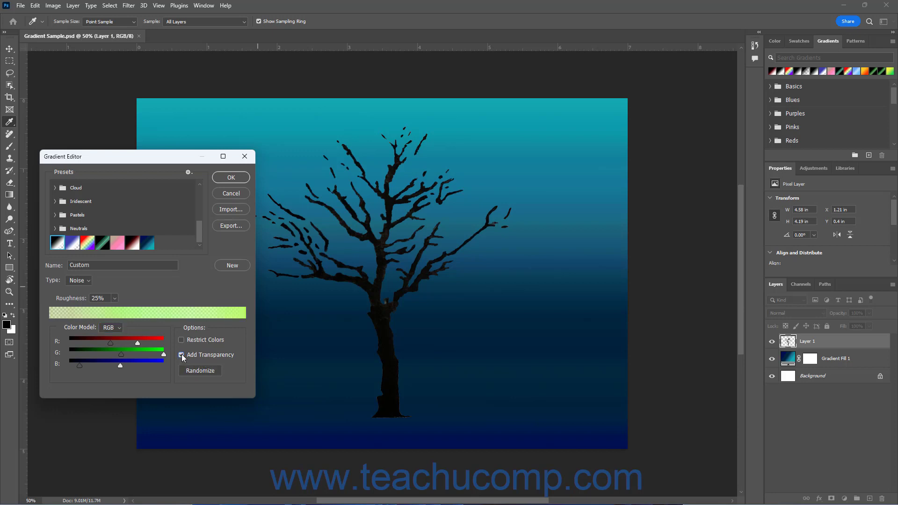
{"action": "left_click", "coordinate": [182, 355]}
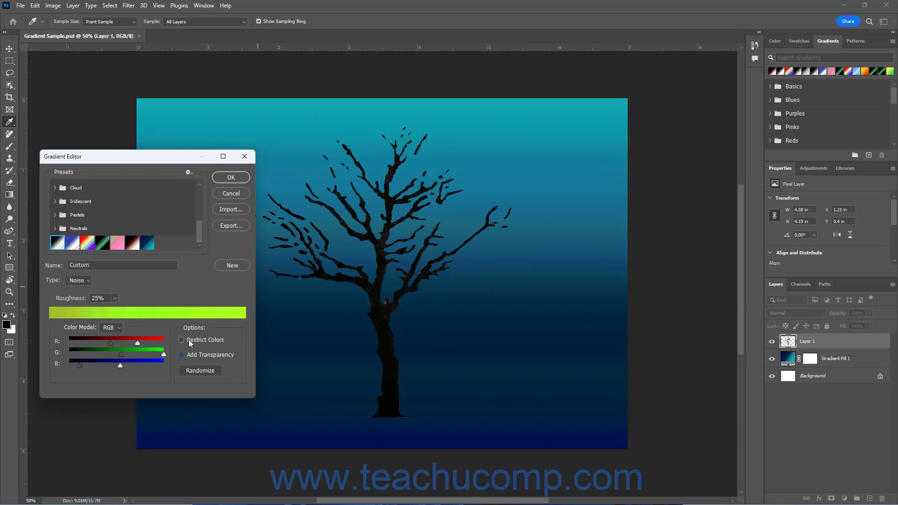
{"action": "left_click", "coordinate": [194, 372]}
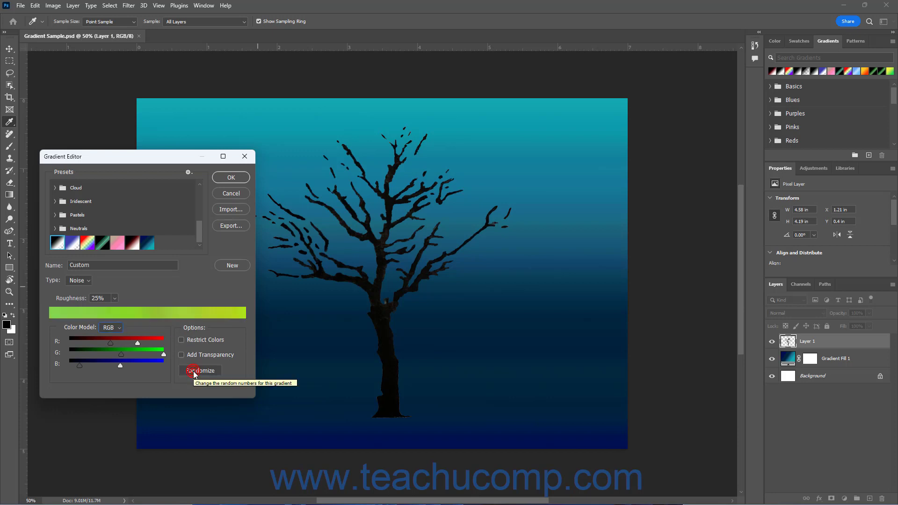
{"action": "left_click", "coordinate": [194, 372]}
{"action": "left_click", "coordinate": [194, 373]}
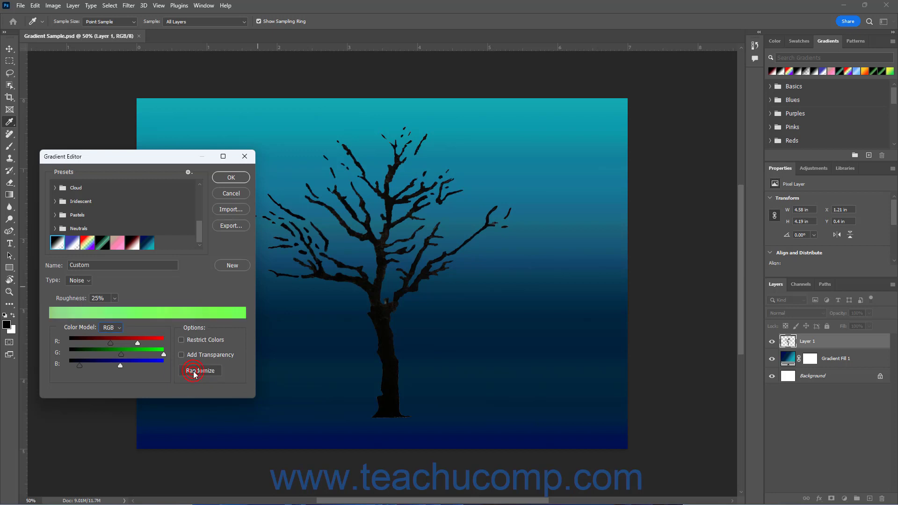
{"action": "left_click", "coordinate": [193, 373]}
{"action": "left_click", "coordinate": [194, 373]}
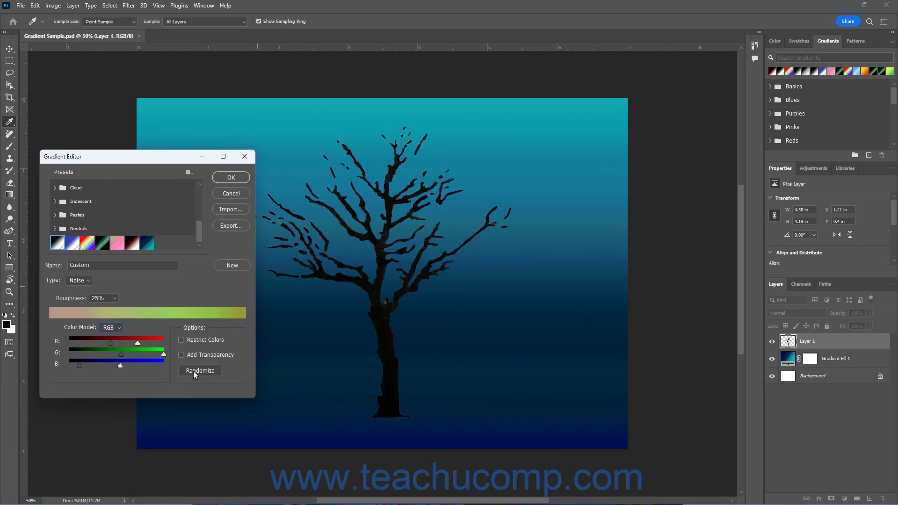
Switch the gradient type back to Solid and save it as a new preset named Sample Gradient A
{"action": "left_click", "coordinate": [88, 282]}
{"action": "left_click", "coordinate": [84, 293]}
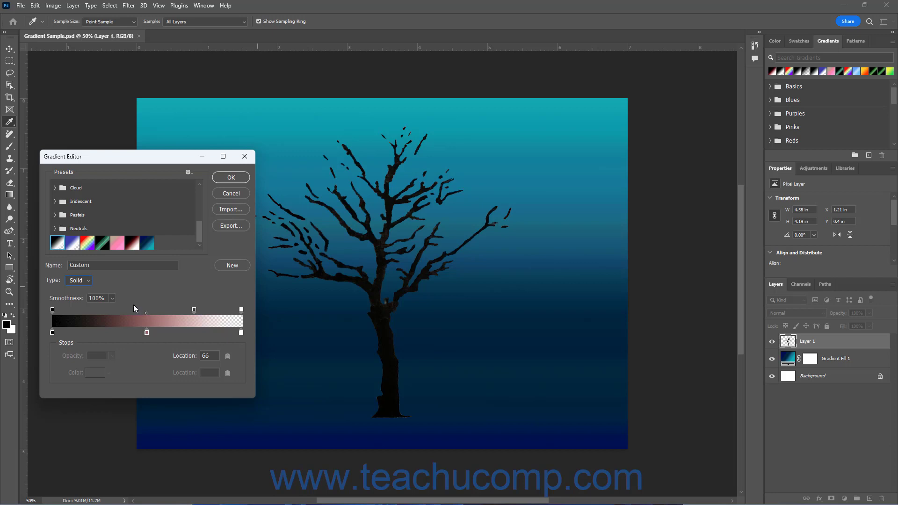
{"action": "double_click", "coordinate": [92, 265]}
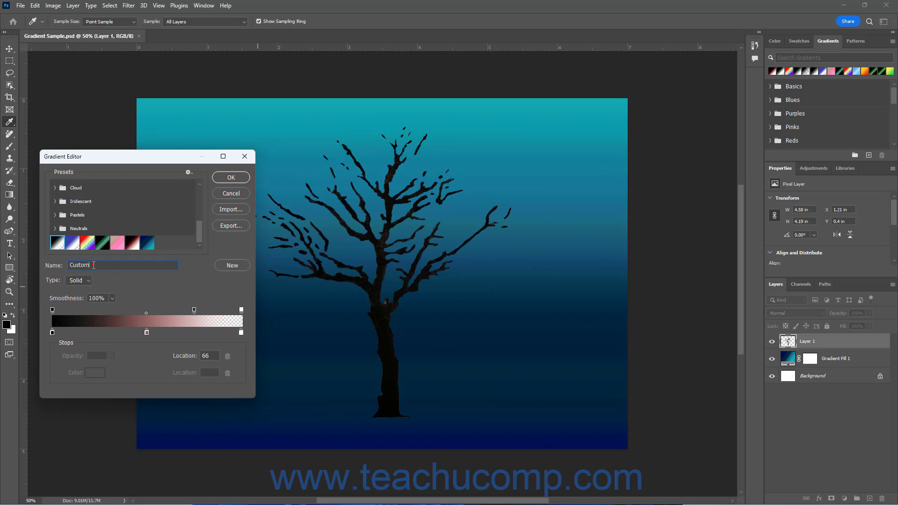
{"action": "type", "text": "Sample Gradient A"}
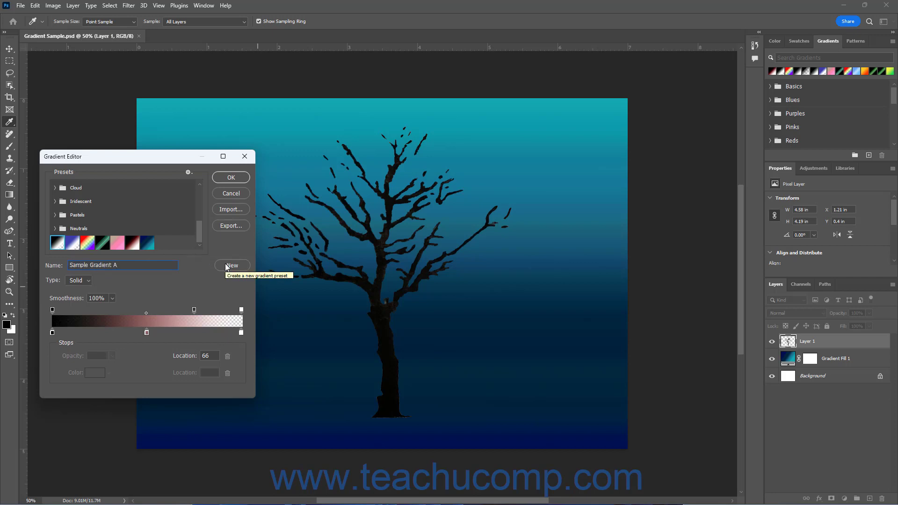
{"action": "left_click", "coordinate": [225, 265]}
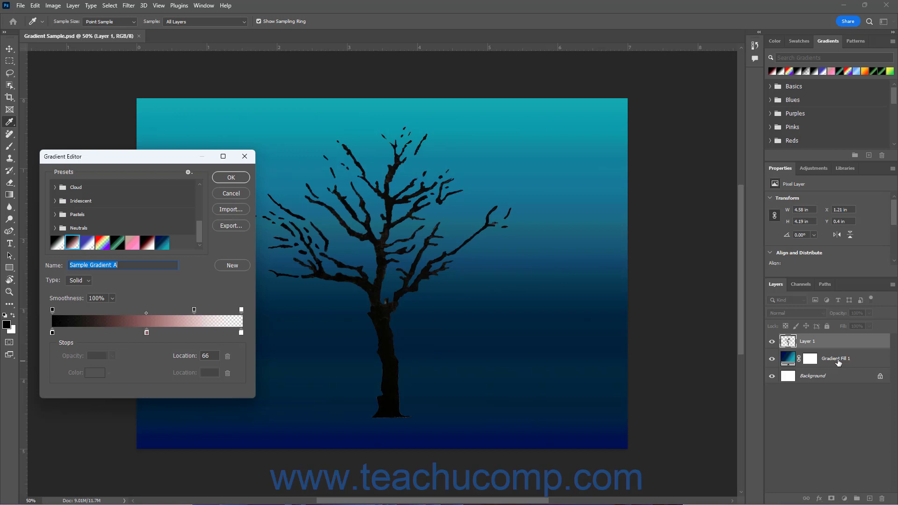
Export the gradient presets to a GRD file named Custom Gradients in the Gradients presets folder
{"action": "left_click", "coordinate": [235, 229]}
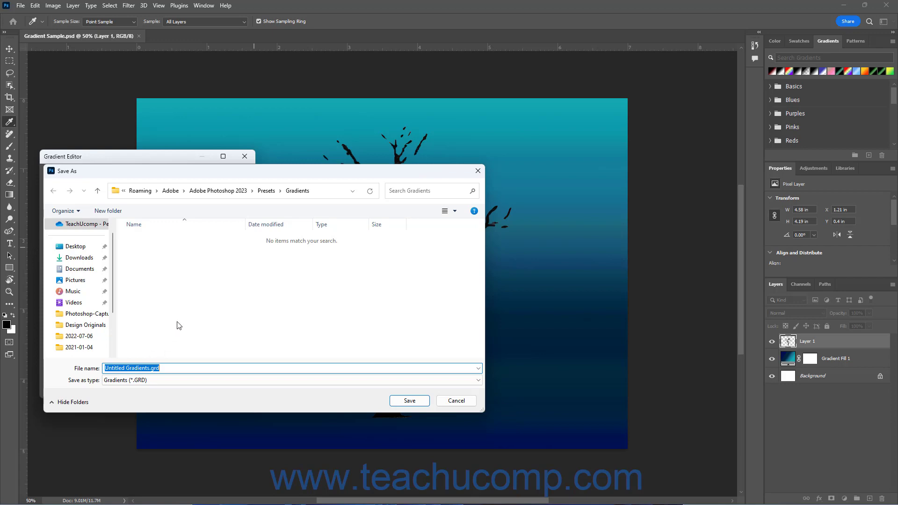
{"action": "type", "text": "Custom Gradients"}
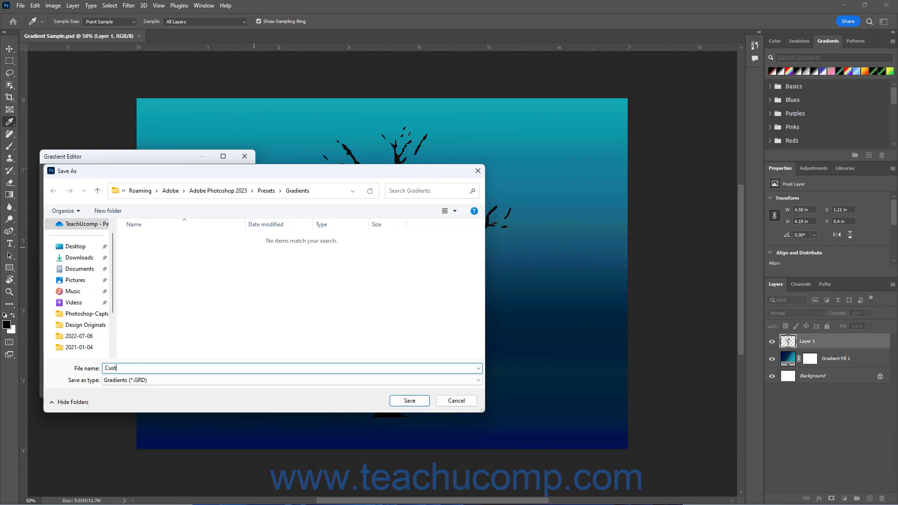
{"action": "left_click", "coordinate": [407, 403]}
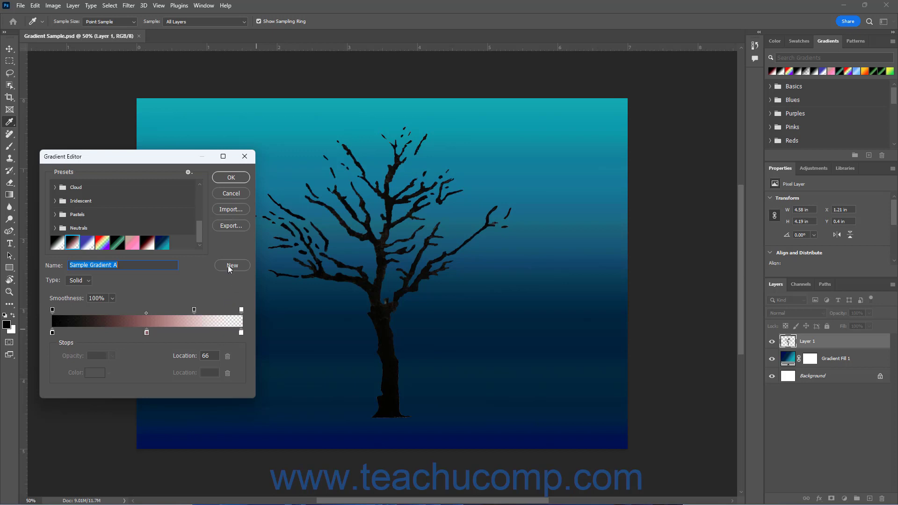
Import the gradient presets file Custom Gradients.grd and accept the edited gradient
{"action": "left_click", "coordinate": [230, 209]}
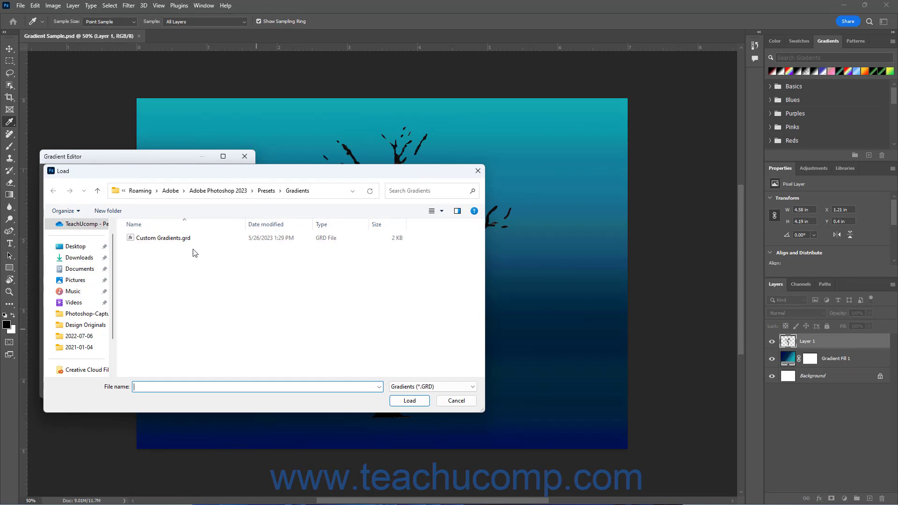
{"action": "left_click", "coordinate": [144, 242]}
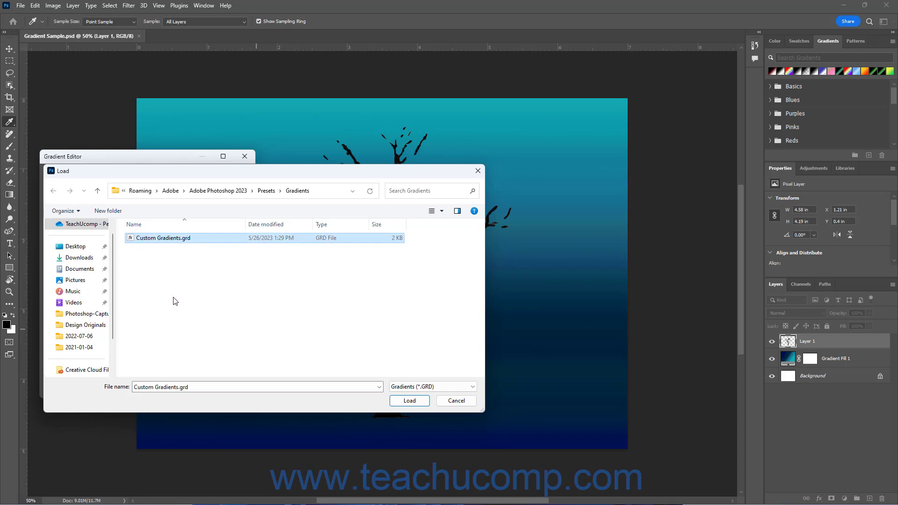
{"action": "left_click", "coordinate": [401, 403]}
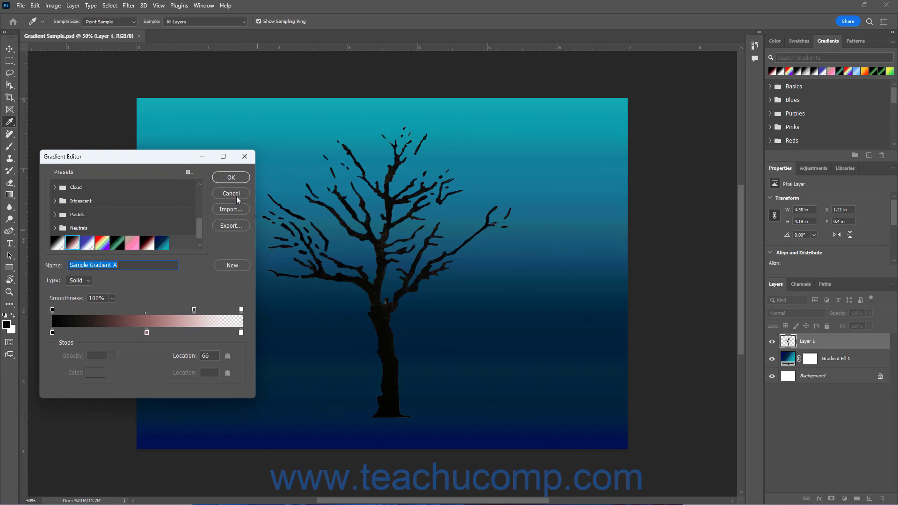
{"action": "left_click", "coordinate": [230, 177]}
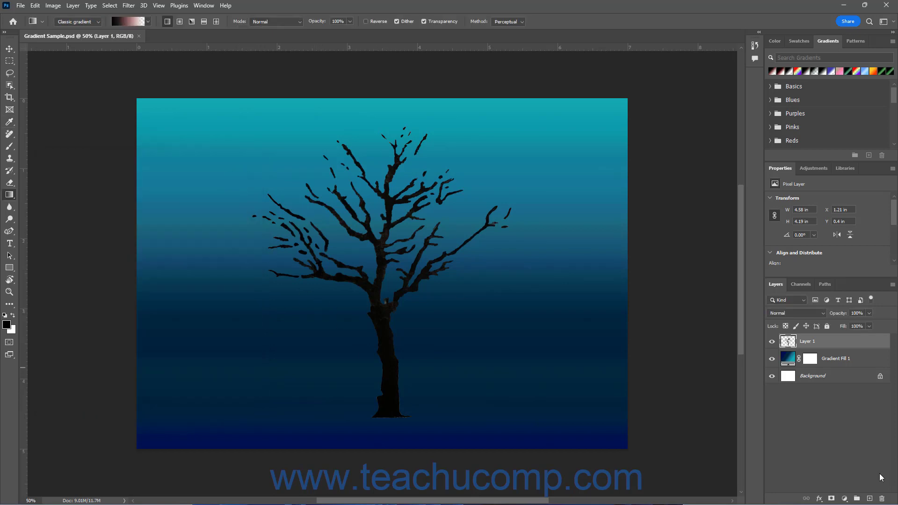
Fill a new layer with the gradient from the canvas's bottom edge to its top edge and place it below the tree layer
{"action": "left_click", "coordinate": [870, 498]}
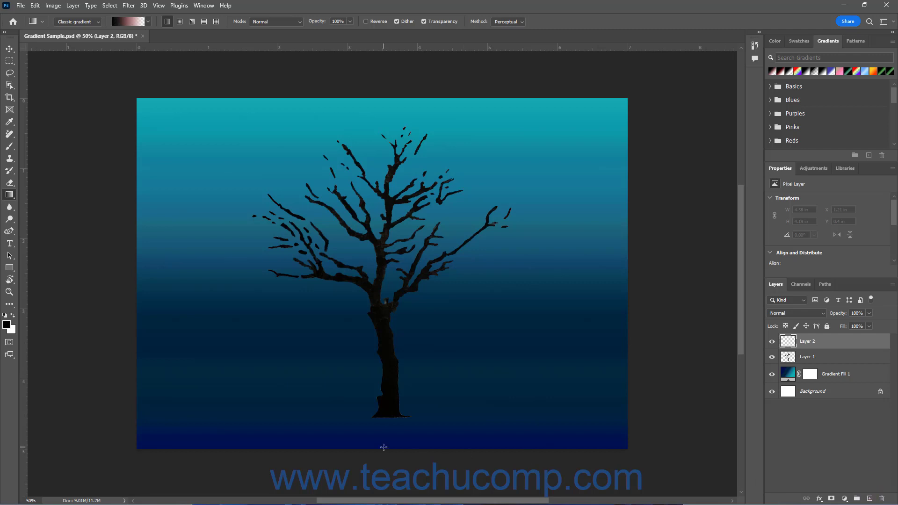
{"action": "left_click_drag", "start_coordinate": [387, 447], "coordinate": [381, 97]}
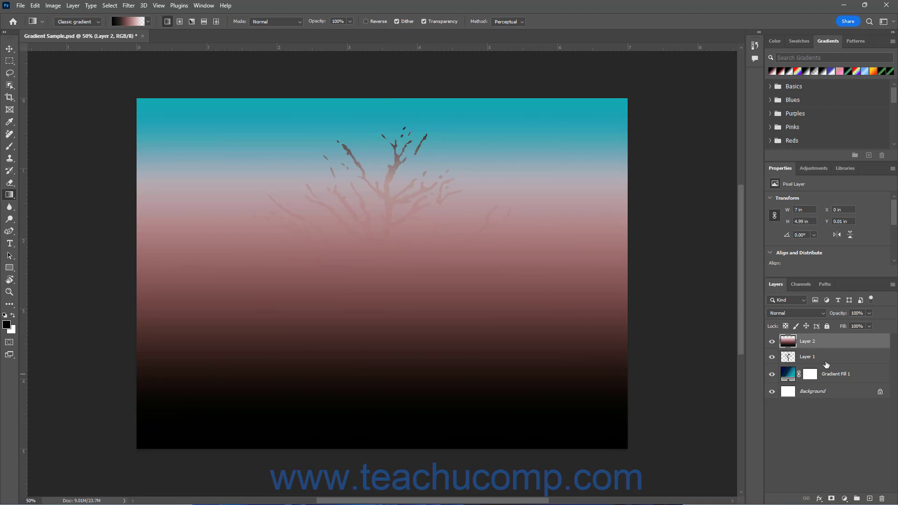
{"action": "left_click_drag", "start_coordinate": [833, 341], "coordinate": [832, 362]}
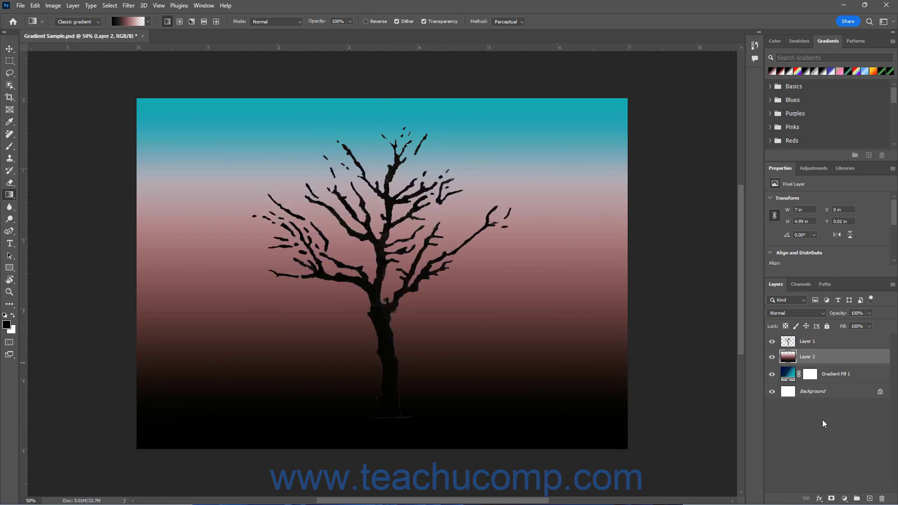